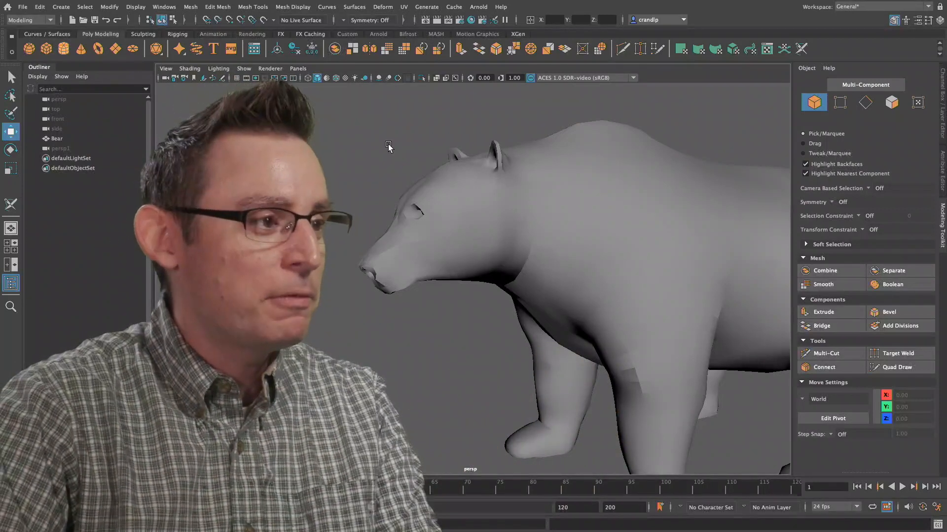
Open the UV Editor and position its window over the perspective view.
click(404, 7)
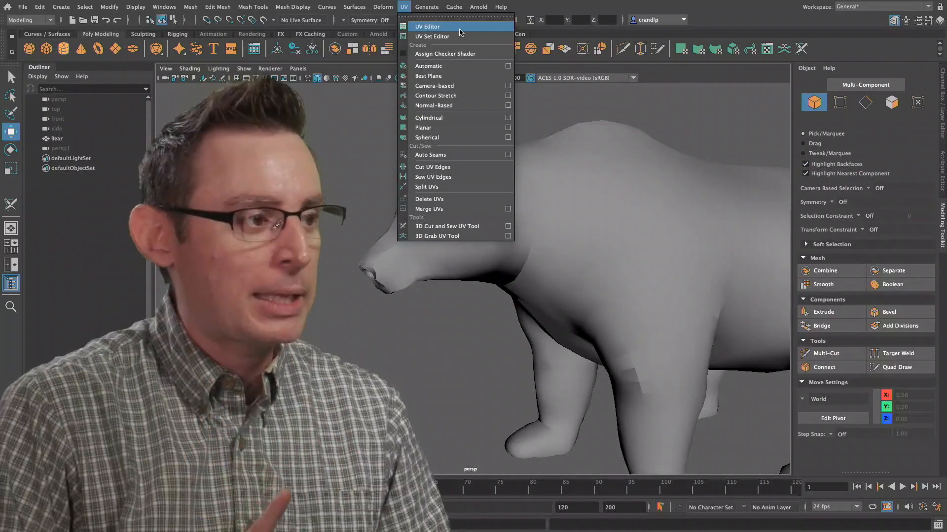
click(432, 30)
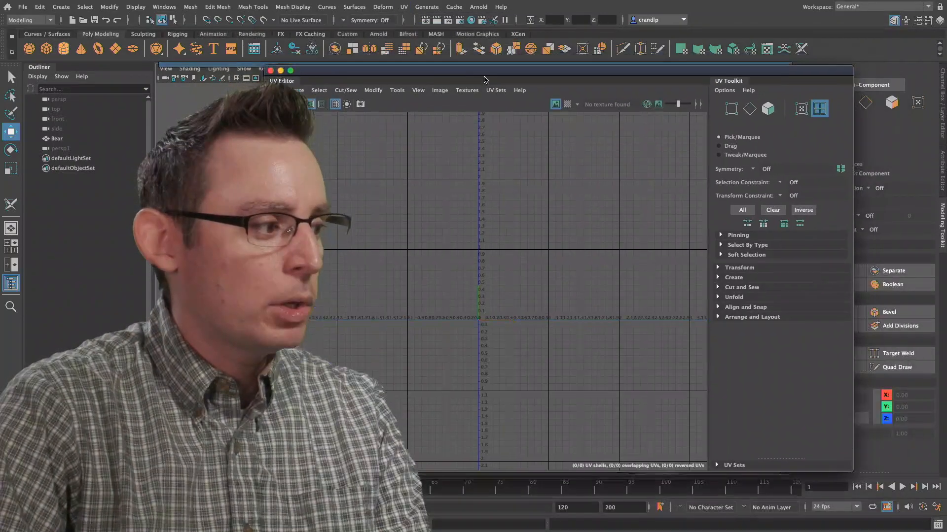
drag(520, 80, 539, 113)
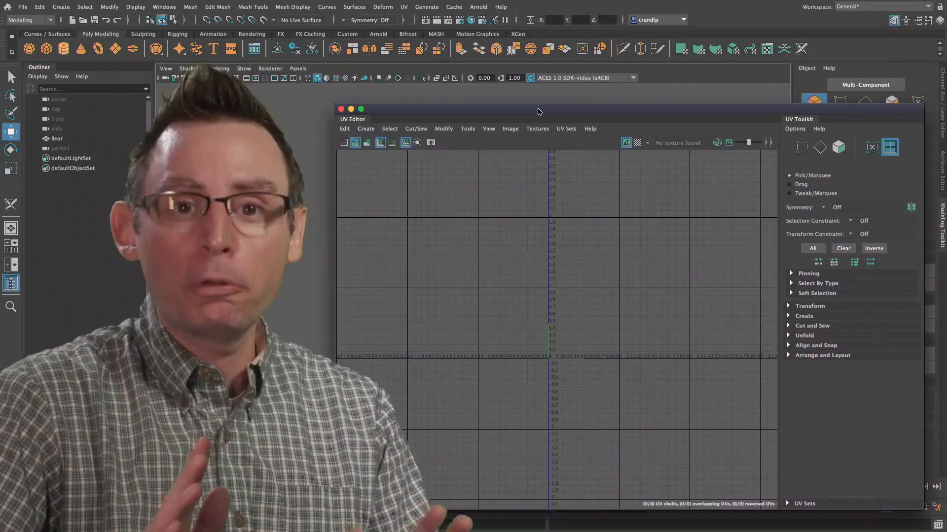
drag(537, 111, 549, 92)
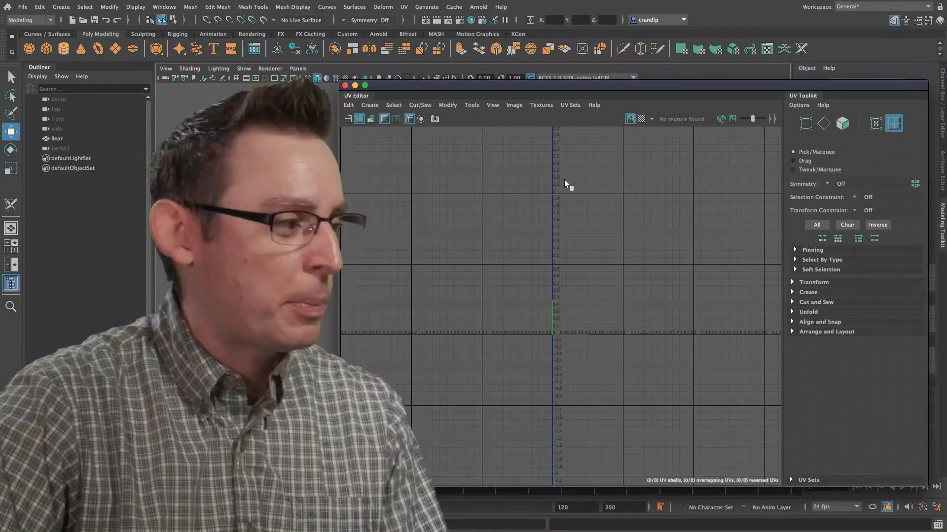
mouse_move(506, 88)
mouse_down()
mouse_move(486, 104)
mouse_move(496, 101)
mouse_up()
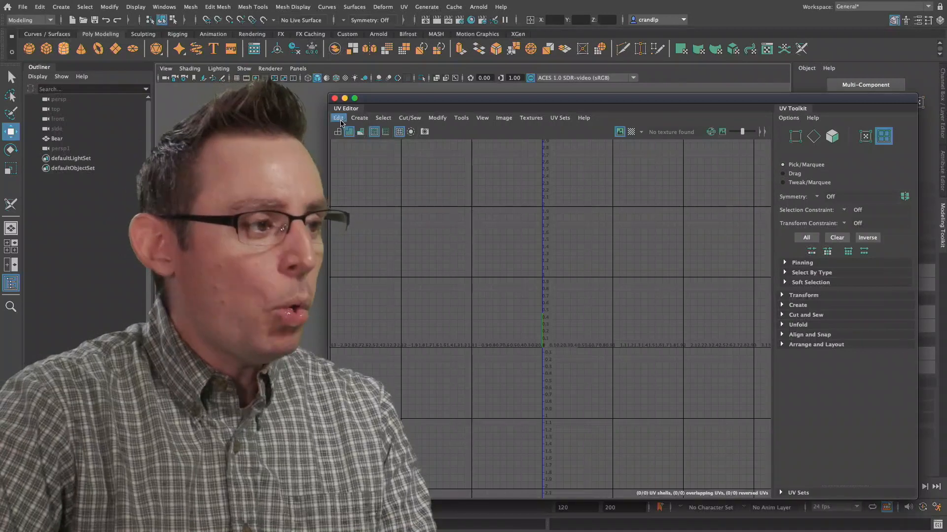
Move the UV Editor aside, select the whole bear mesh, and bring the editor back over the viewport.
click(360, 118)
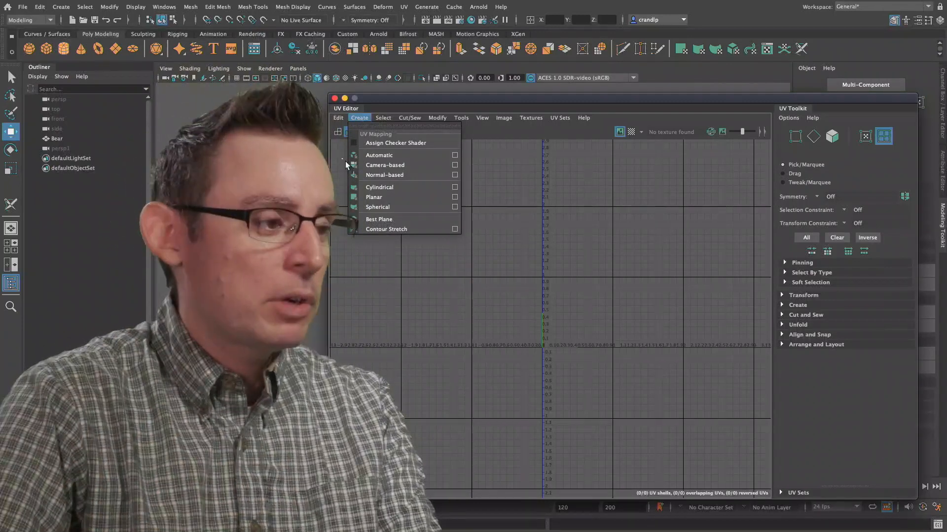
click(373, 281)
drag(430, 98, 694, 131)
alt+drag(457, 167, 322, 182)
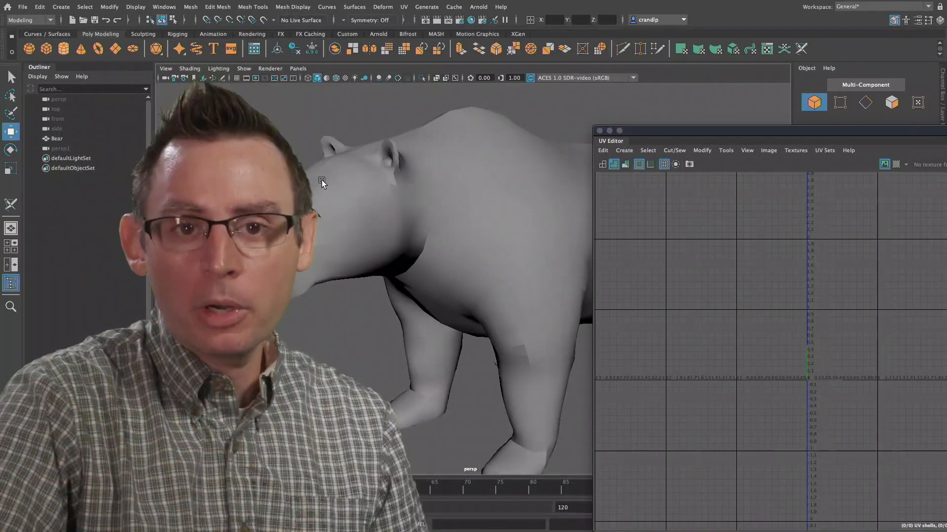
click(447, 195)
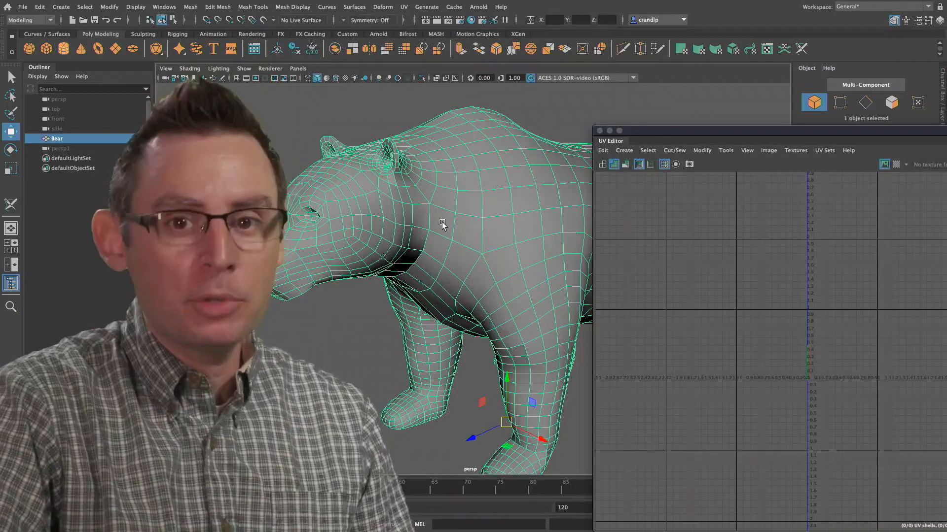
drag(665, 136, 413, 94)
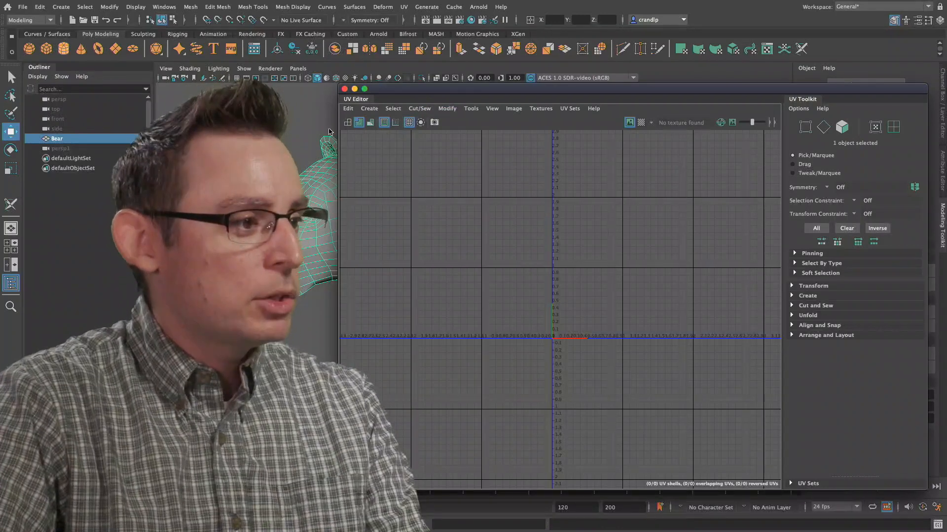
Frame the empty 0-to-1 UV square in the UV Editor and examine its grid.
alt+middle_drag(585, 200, 495, 219)
key(f)
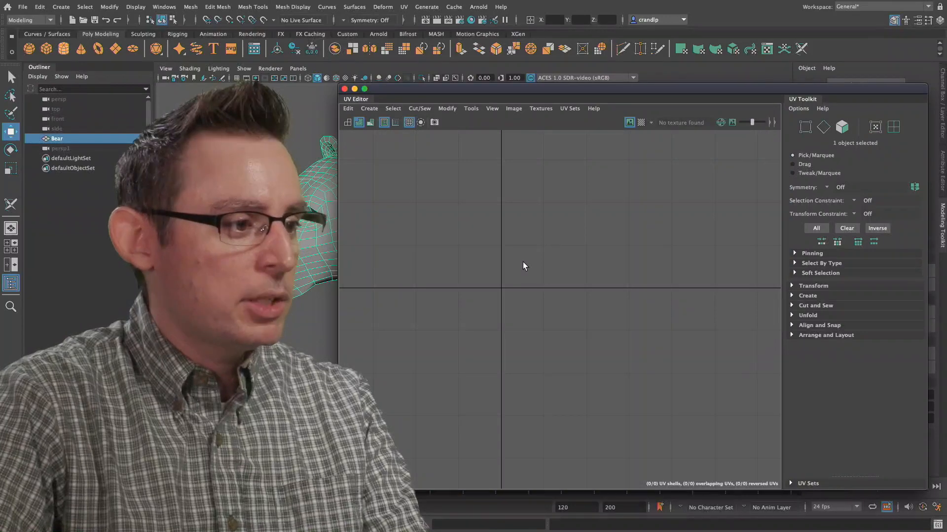
key(a)
mouse_move(510, 244)
alt+middle_down()
mouse_move(497, 215)
mouse_move(516, 241)
alt+middle_up()
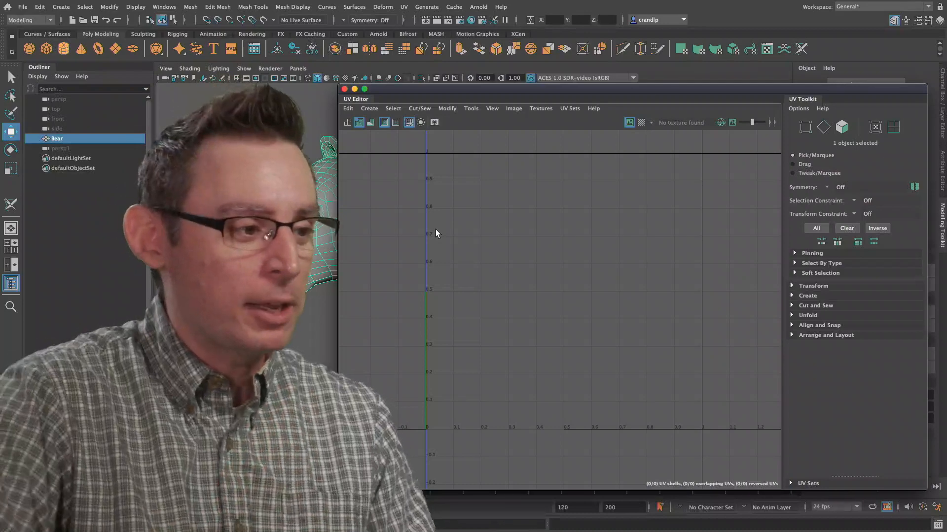
alt+middle_drag(540, 267, 538, 301)
alt+right_drag(593, 318, 578, 318)
mouse_move(573, 311)
alt+middle_down()
mouse_move(576, 319)
mouse_move(581, 306)
alt+middle_up()
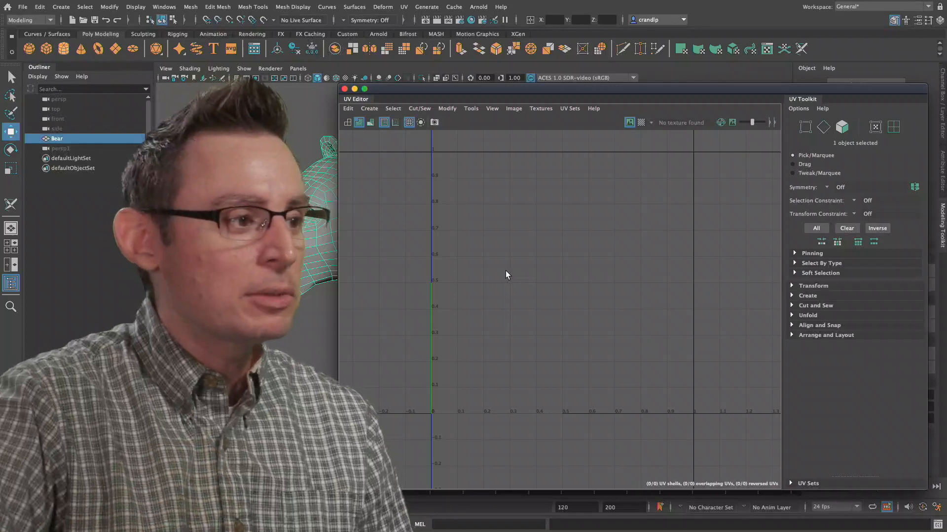
Apply a spherical UV projection to the bear mesh and bring the complete UV layout into view.
click(370, 108)
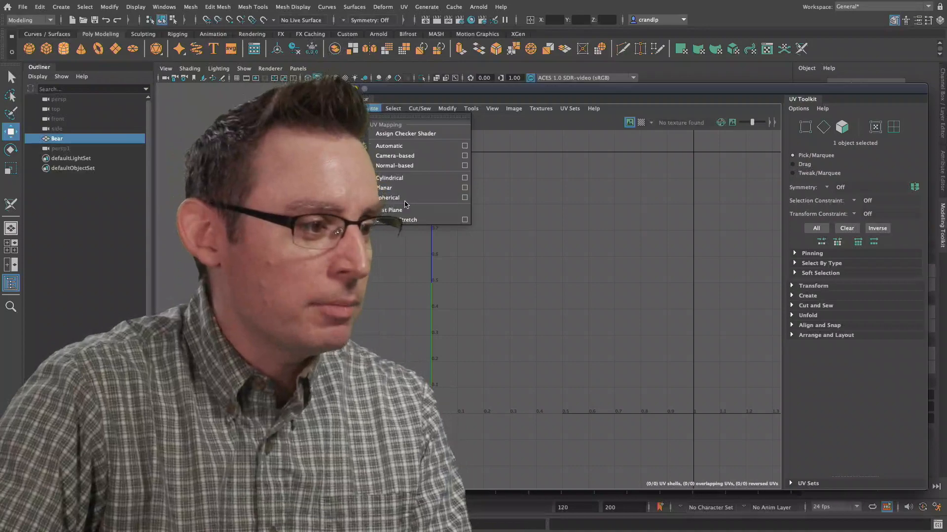
click(390, 188)
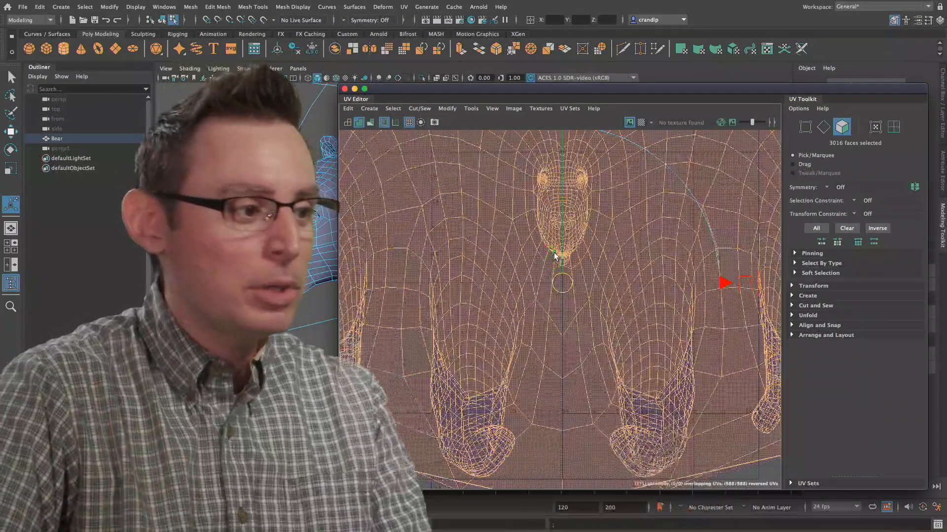
alt+right_drag(602, 254, 537, 296)
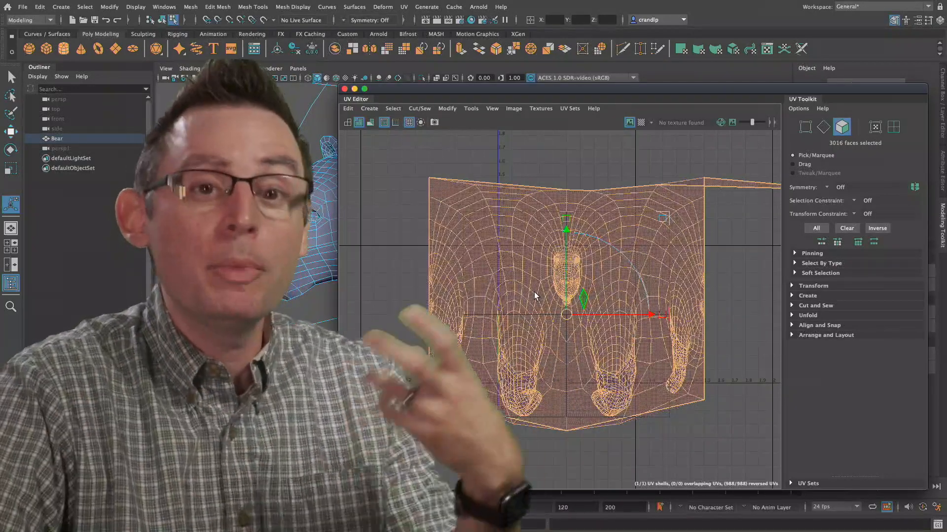
Examine the projection manipulator around the bear in the viewport and compare it with the resulting UV layout.
drag(426, 95, 788, 361)
scroll(498, 255, down, 8)
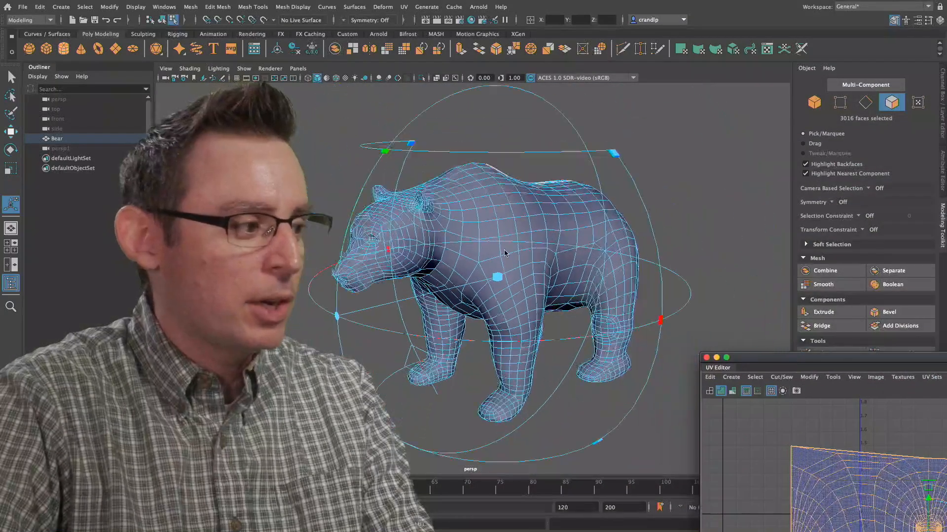
alt+middle_drag(495, 255, 525, 231)
alt+right_drag(524, 231, 560, 243)
mouse_move(561, 243)
alt+mouse_down()
mouse_move(537, 250)
mouse_move(552, 257)
alt+mouse_up()
drag(814, 362, 509, 95)
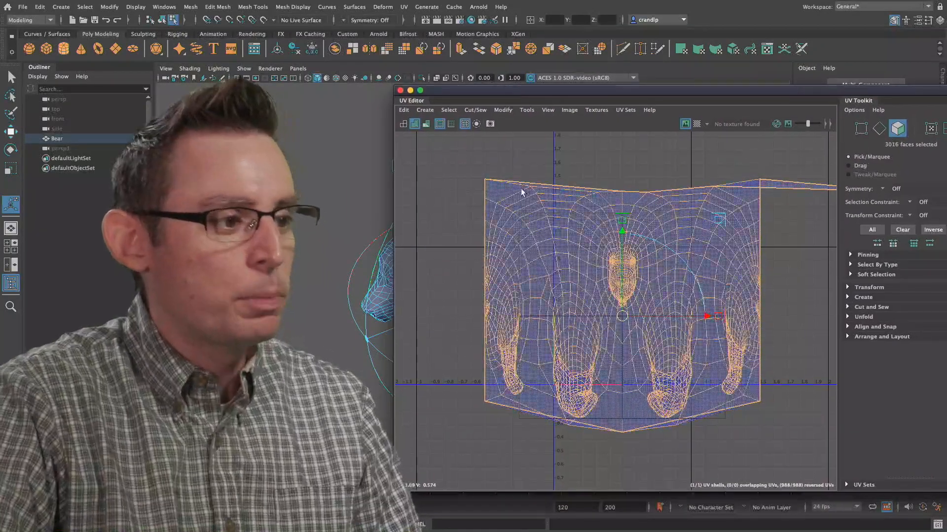
alt+right_drag(630, 260, 678, 275)
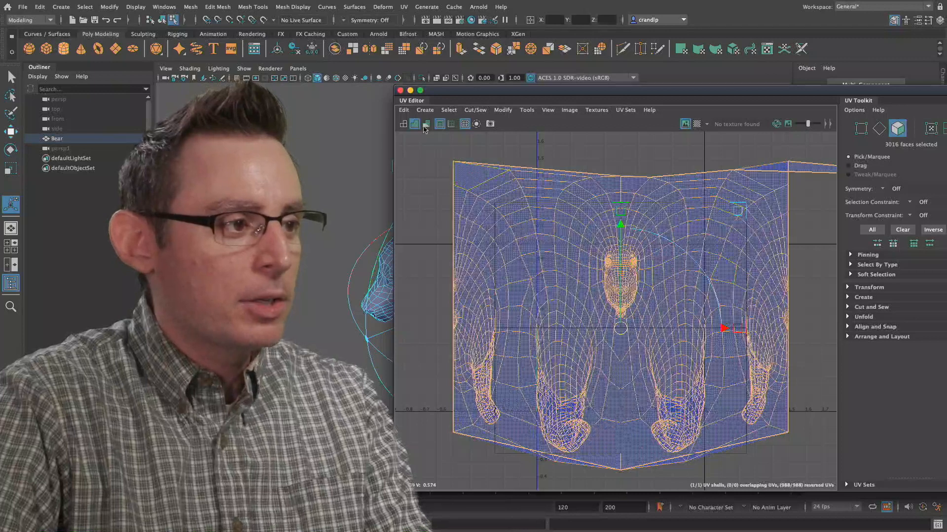
Display the UV layout as wireframe with no faces selected, and reposition the editor to show the whole UV Toolkit.
click(404, 124)
click(619, 158)
mouse_move(596, 275)
alt+middle_down()
mouse_move(623, 268)
mouse_move(604, 271)
alt+middle_up()
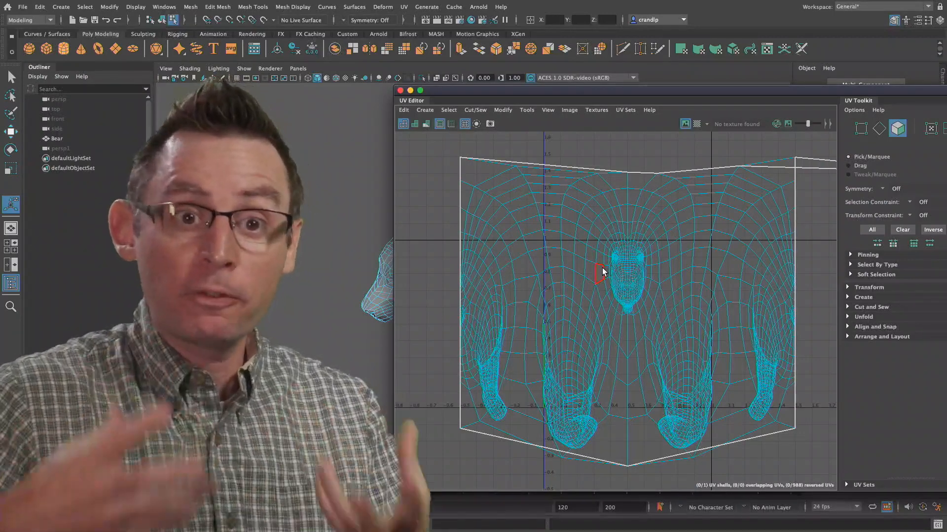
alt+middle_drag(599, 250, 586, 253)
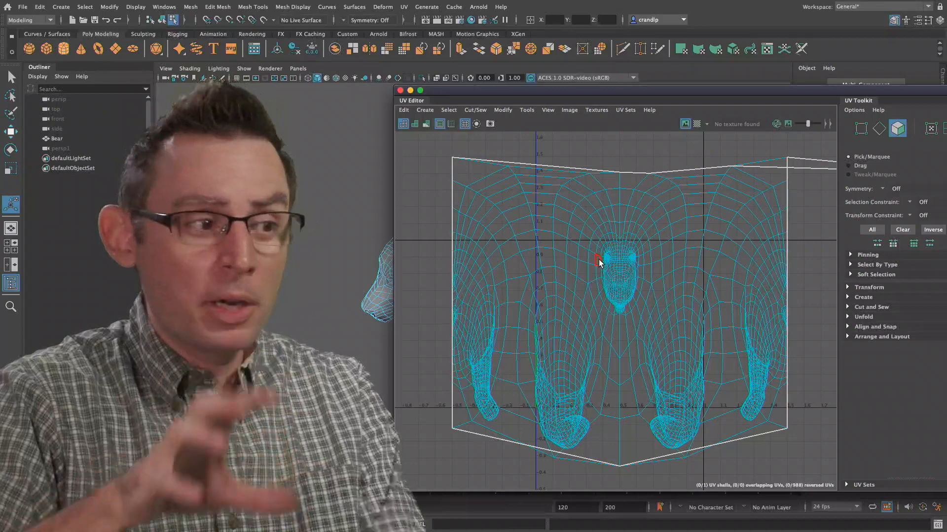
alt+middle_drag(600, 259, 615, 277)
alt+right_drag(536, 228, 669, 239)
drag(586, 91, 498, 99)
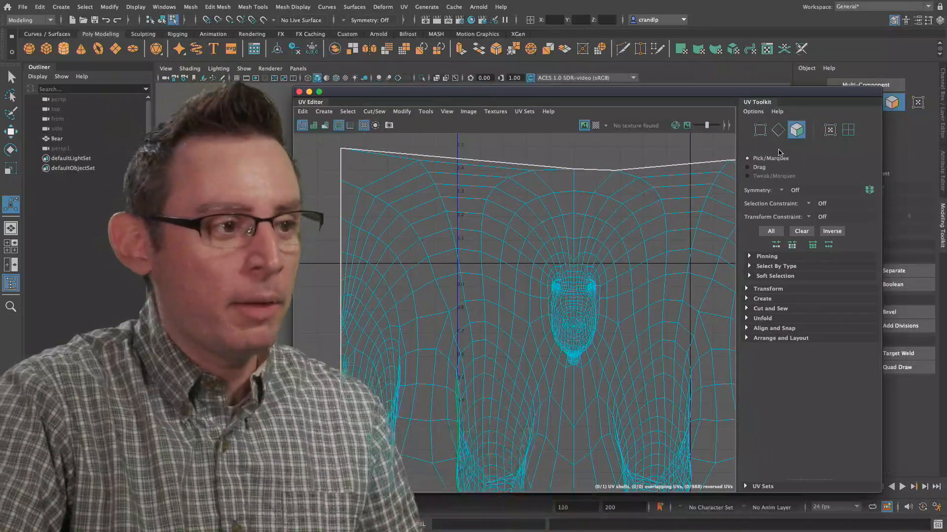
Cycle the UV Toolkit's component selection through vertex, edge and face modes.
click(760, 131)
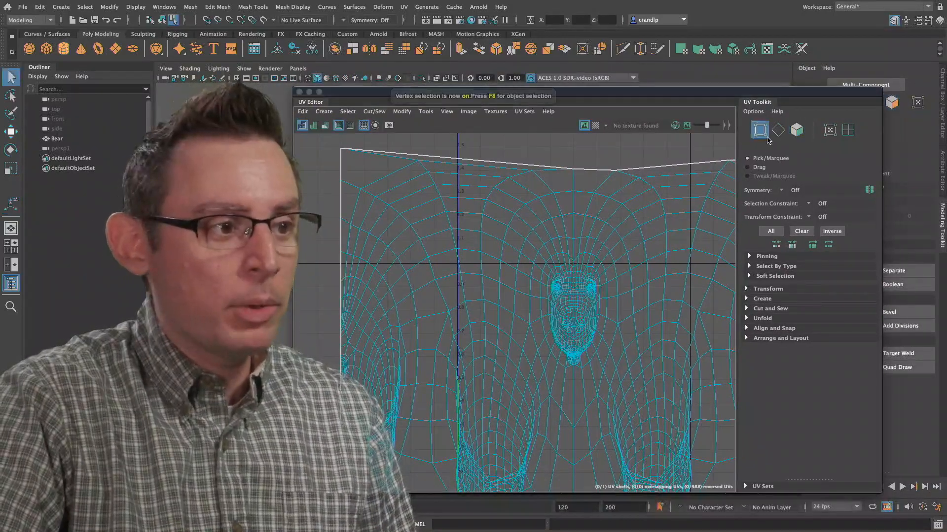
click(777, 131)
click(794, 132)
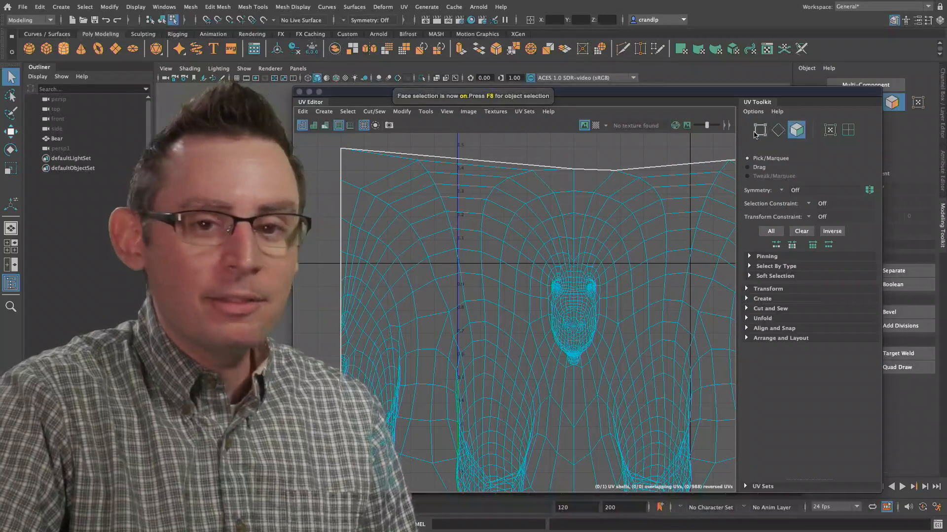
click(752, 129)
click(779, 132)
click(796, 131)
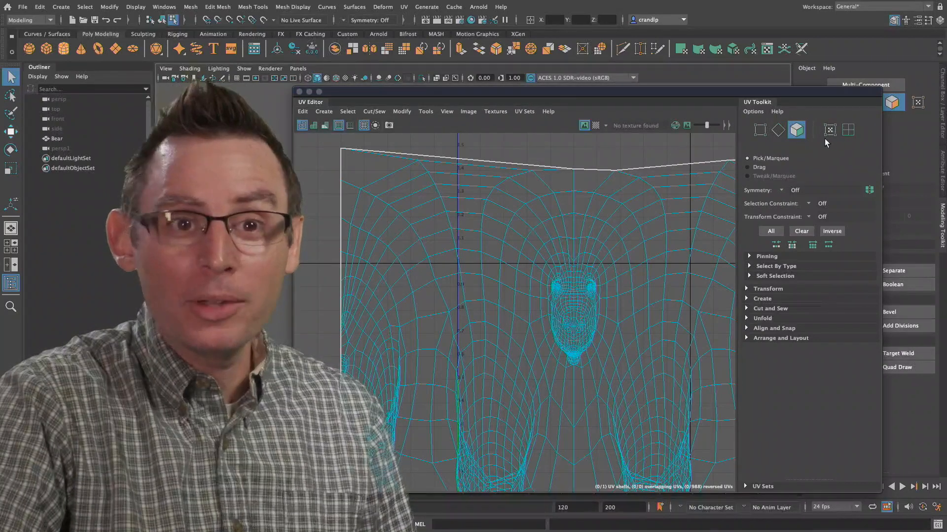
Try the UV and UV shell selection modes, previewing the bear's whole shell in the layout.
click(829, 129)
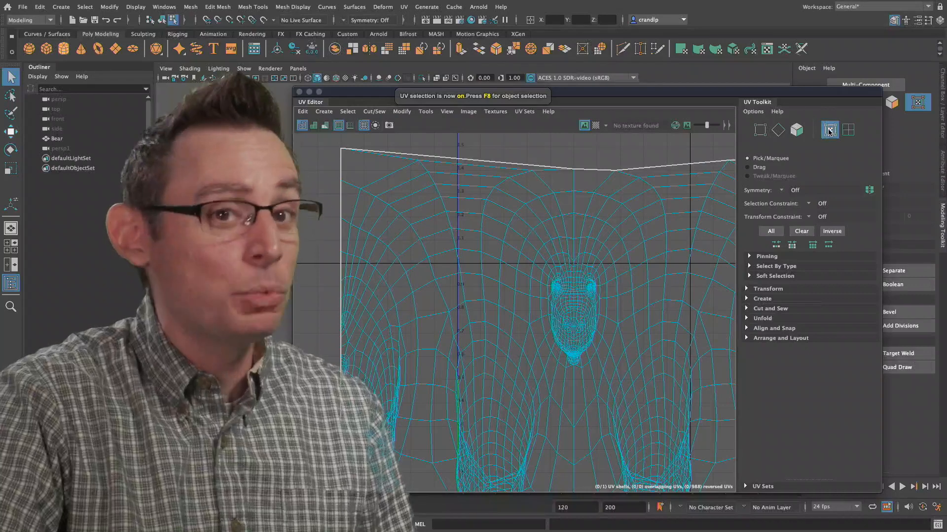
click(848, 139)
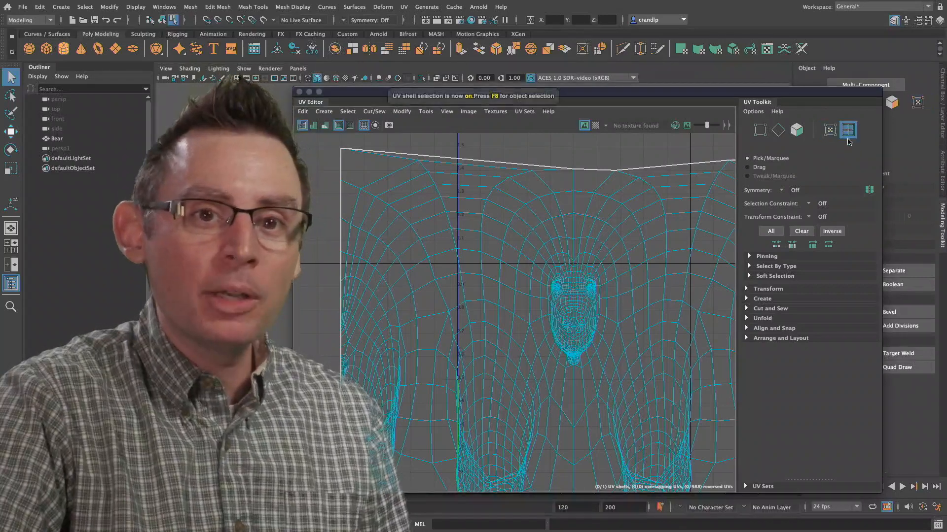
click(731, 241)
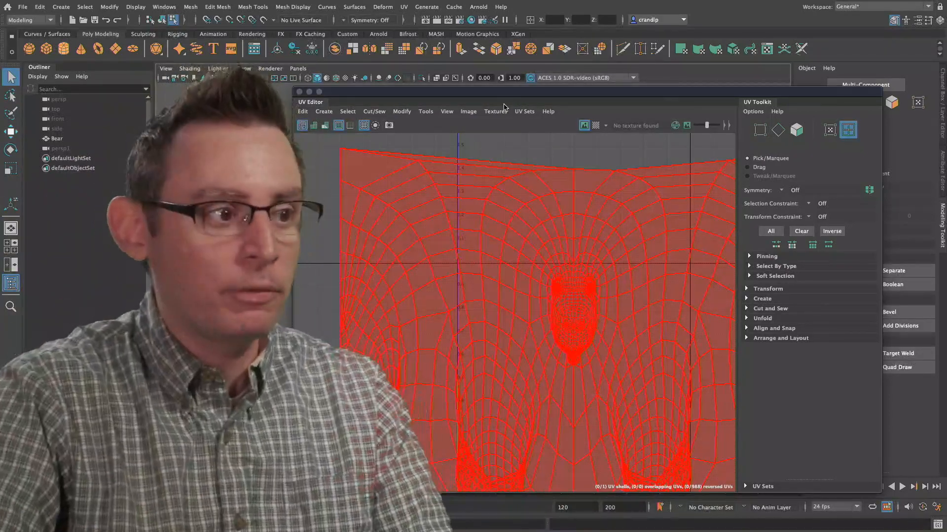
scroll(555, 186, down, 4)
click(421, 215)
scroll(465, 220, down, 2)
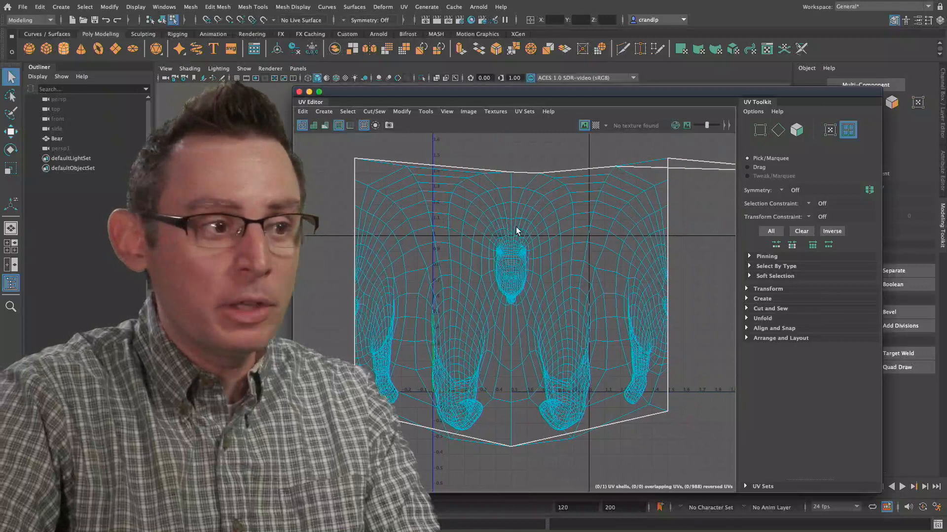
scroll(460, 216, down, 2)
drag(687, 199, 827, 155)
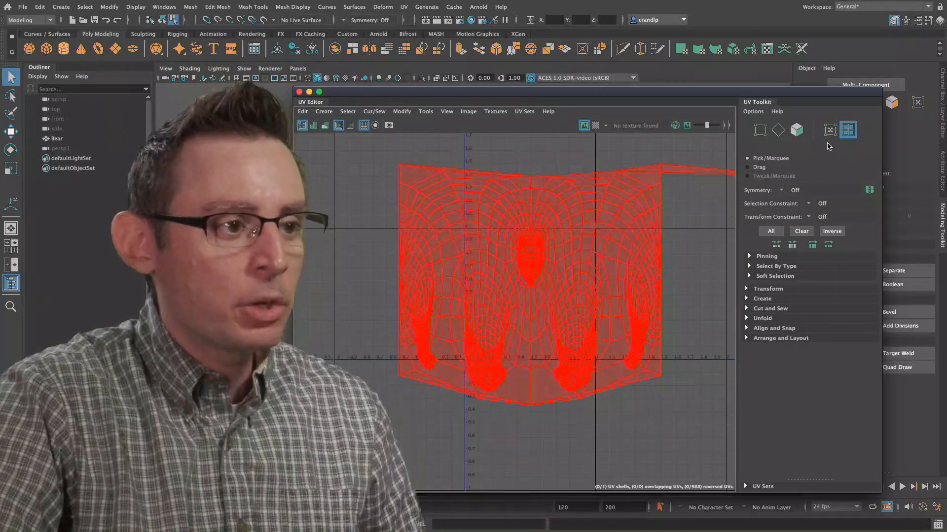
Activate UV selection mode and try marquee selections over different areas of the bear's layout.
click(830, 130)
drag(370, 147, 461, 244)
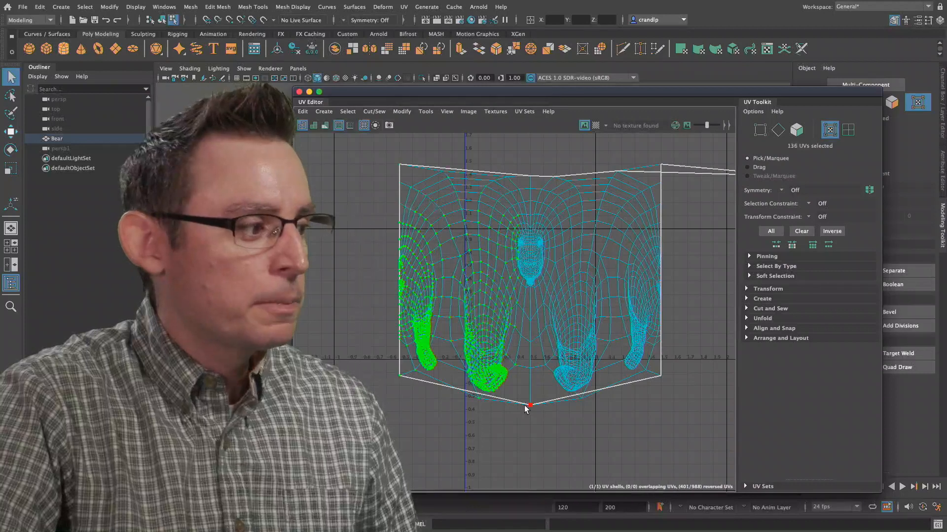
drag(523, 408, 523, 409)
drag(618, 262, 649, 291)
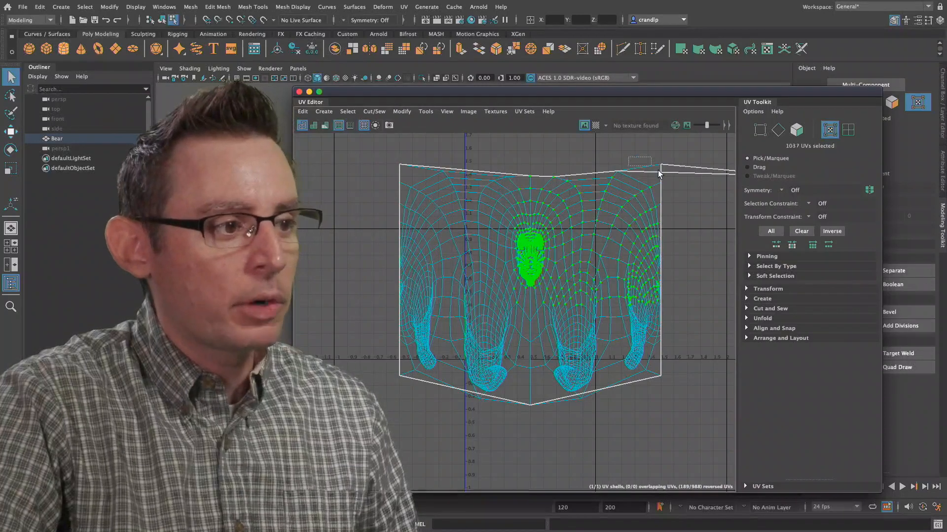
drag(643, 165, 718, 258)
drag(645, 343, 672, 410)
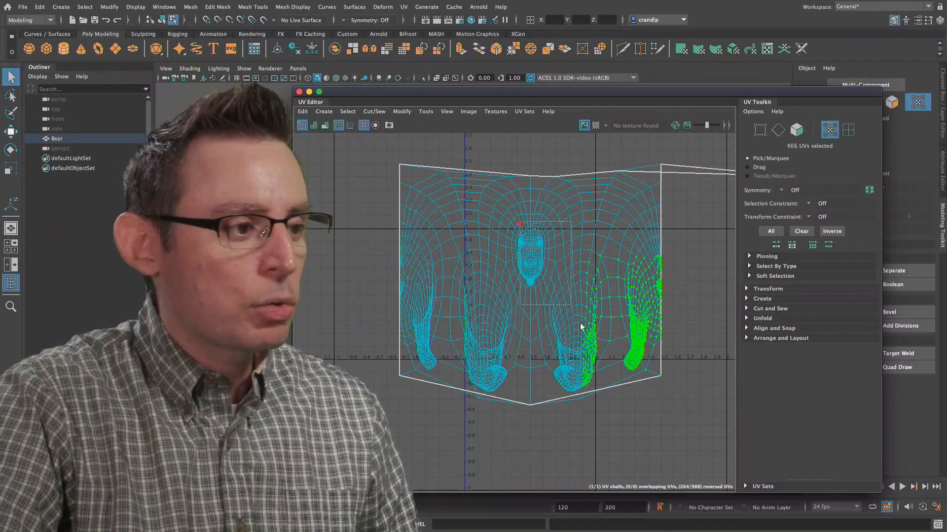
Select the UVs of the bear's head and the neighbouring front leg, move them downward, and clear the selection.
drag(565, 295, 614, 399)
key(w)
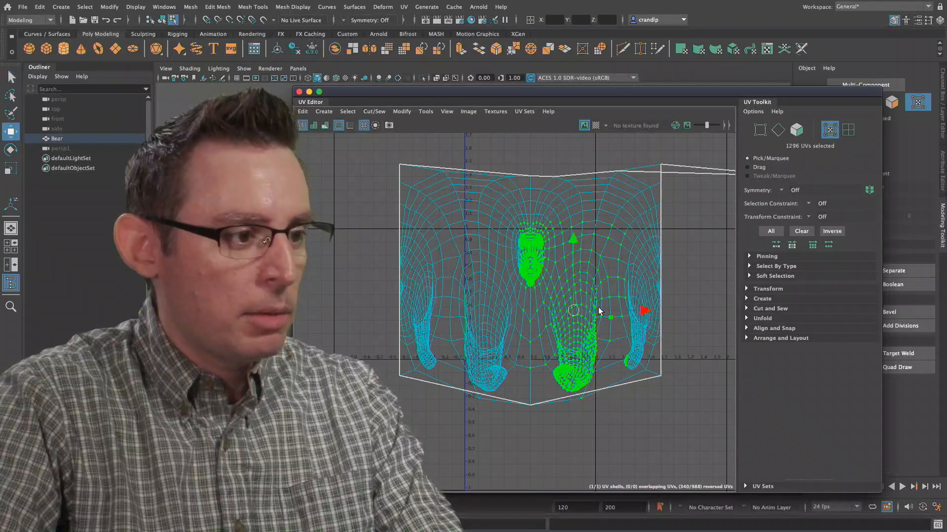
drag(576, 311, 570, 373)
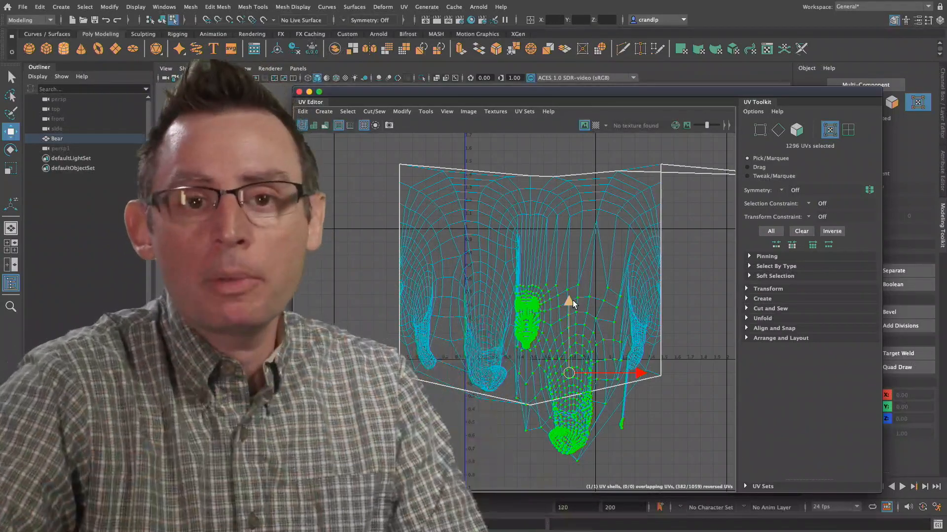
click(683, 290)
alt+middle_drag(684, 290, 695, 328)
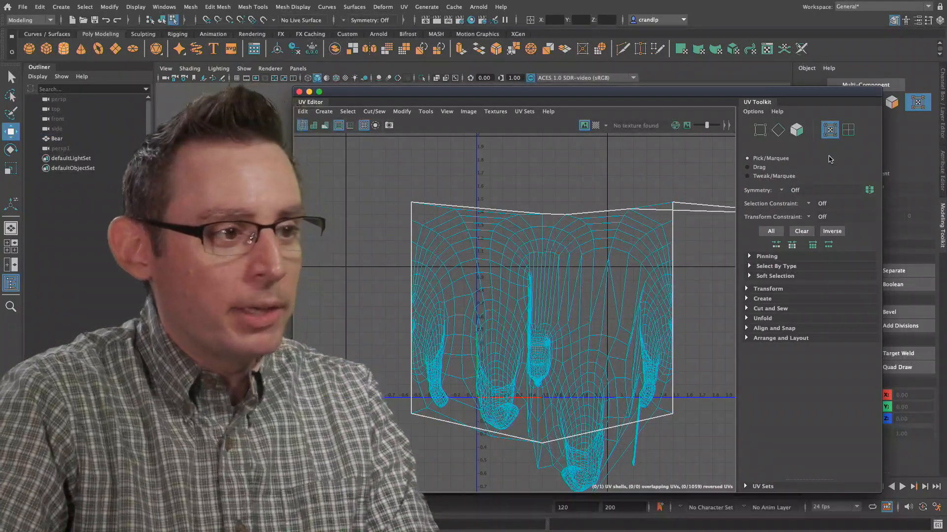
Try rotating a marquee-selected block of UVs in the upper part of the bear's layout, undo it, and clear the selection.
click(830, 130)
drag(390, 185, 581, 360)
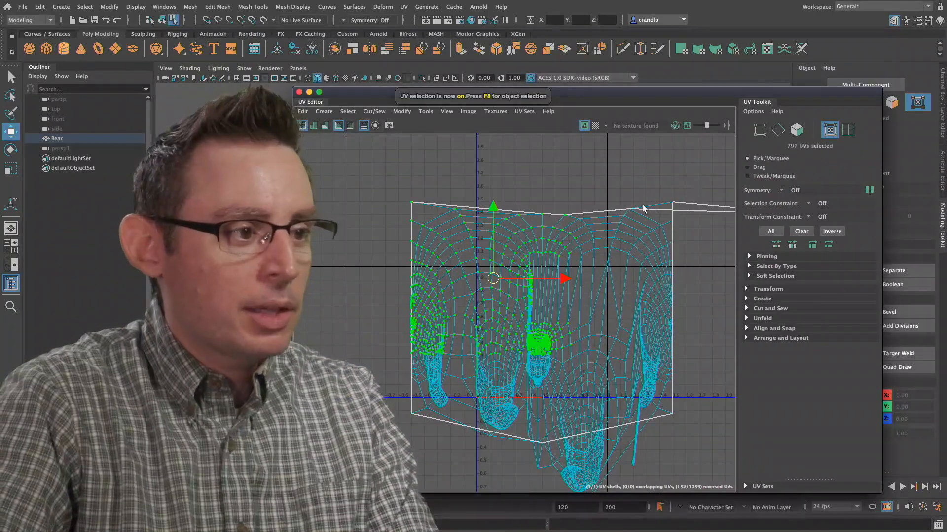
key(e)
drag(559, 297, 624, 352)
key(super+z)
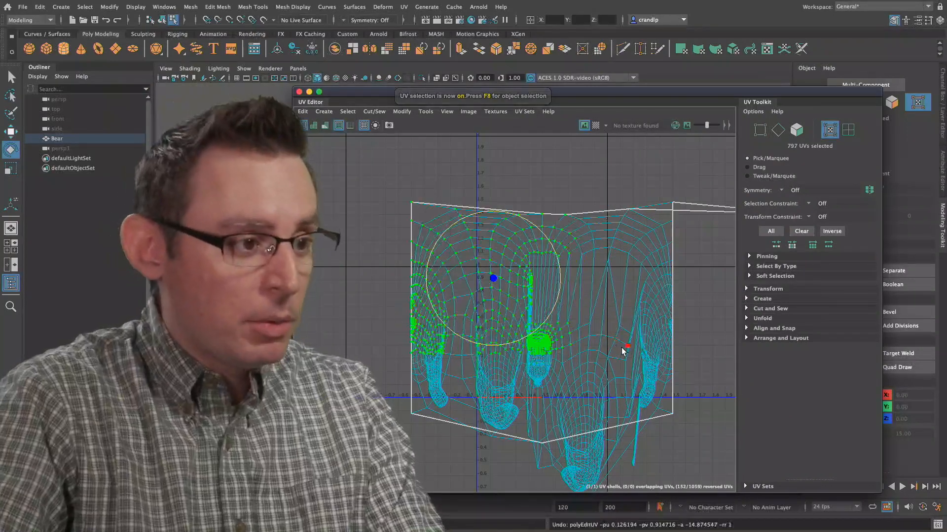
key(q)
click(694, 312)
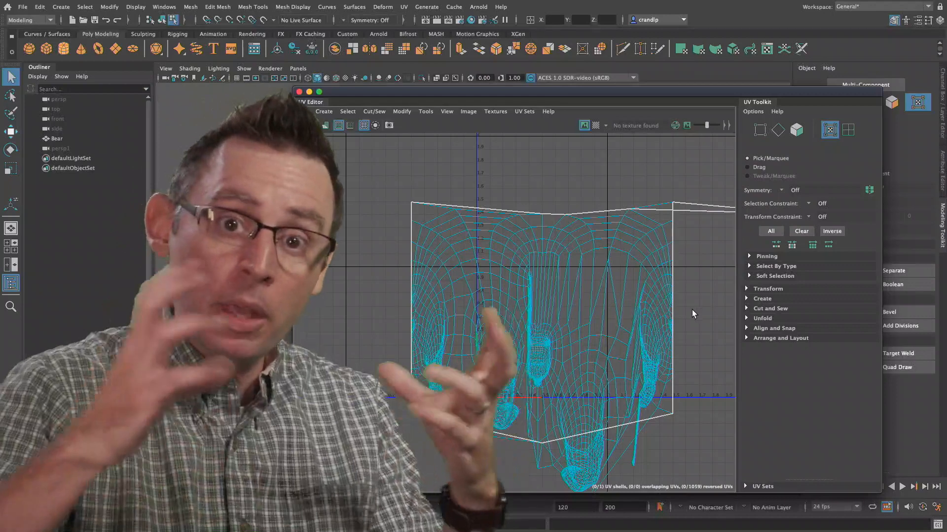
Try UV shell selection by selecting the bear's whole shell, and clear the selection.
alt+middle_drag(631, 291, 616, 286)
click(847, 130)
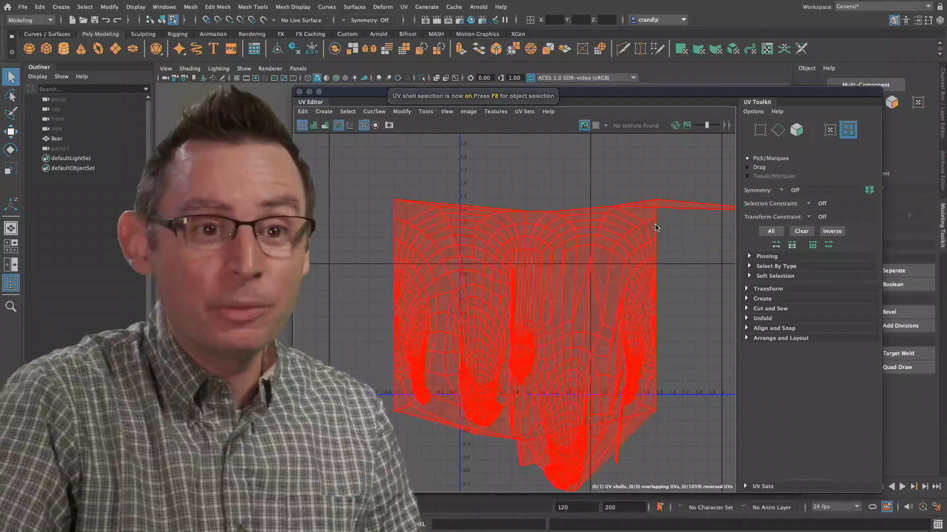
click(656, 228)
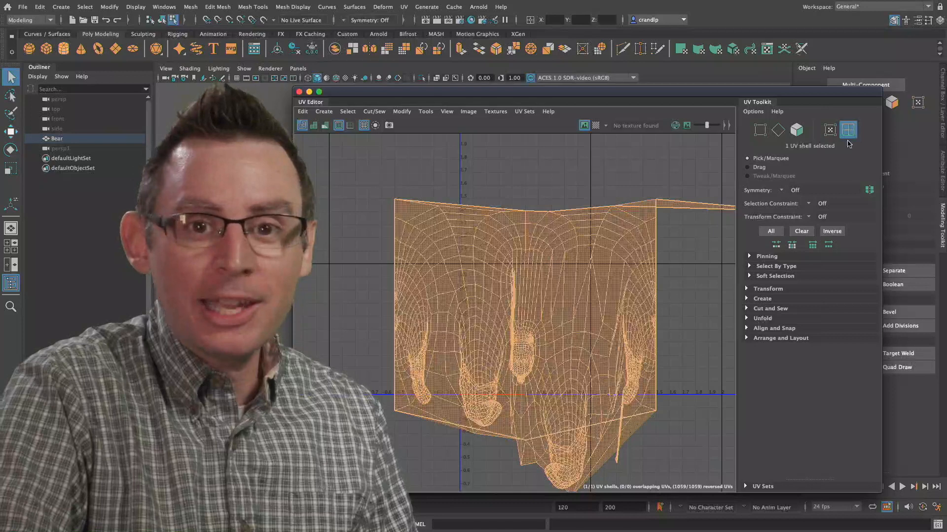
click(610, 182)
mouse_move(534, 194)
alt+middle_down()
mouse_move(545, 184)
mouse_move(508, 180)
mouse_move(535, 183)
alt+middle_up()
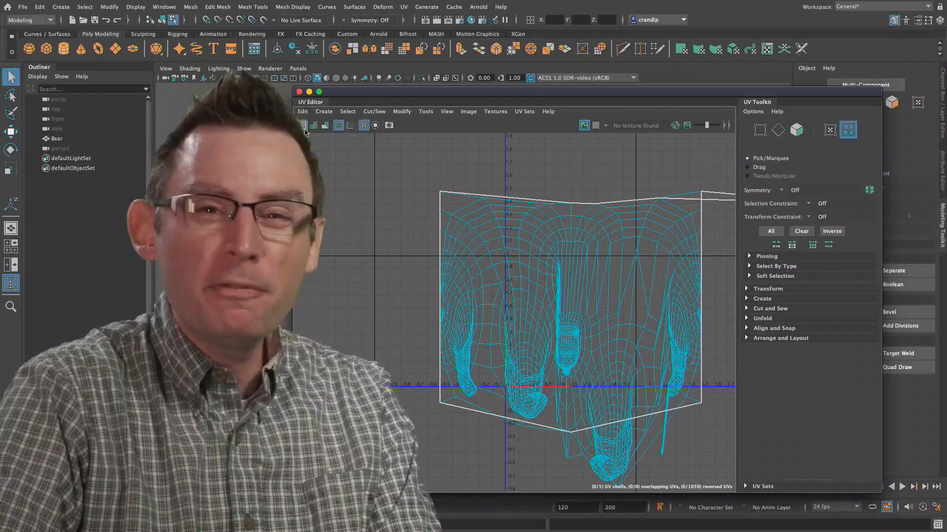
Move the UV Editor window aside and back, and examine the bear shell's upper corner and overall layout.
drag(344, 95, 633, 120)
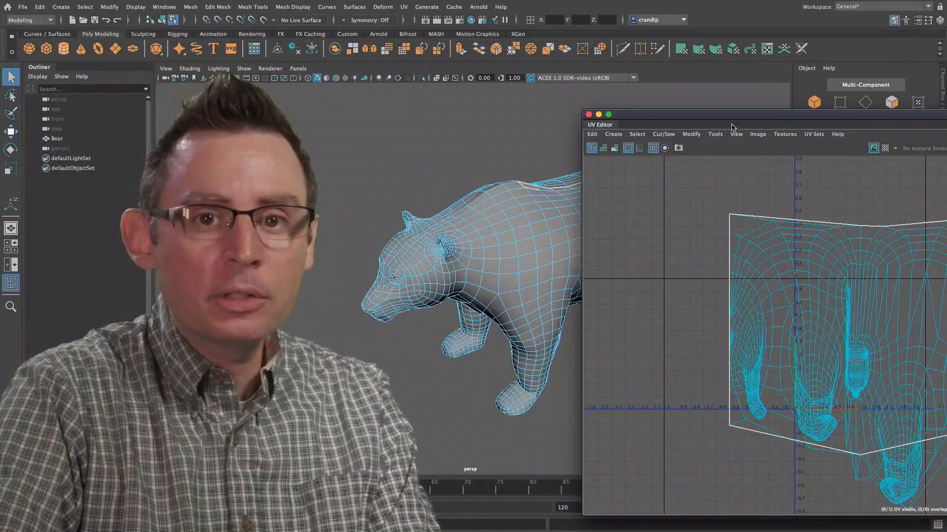
drag(716, 114, 474, 72)
scroll(599, 221, up, 6)
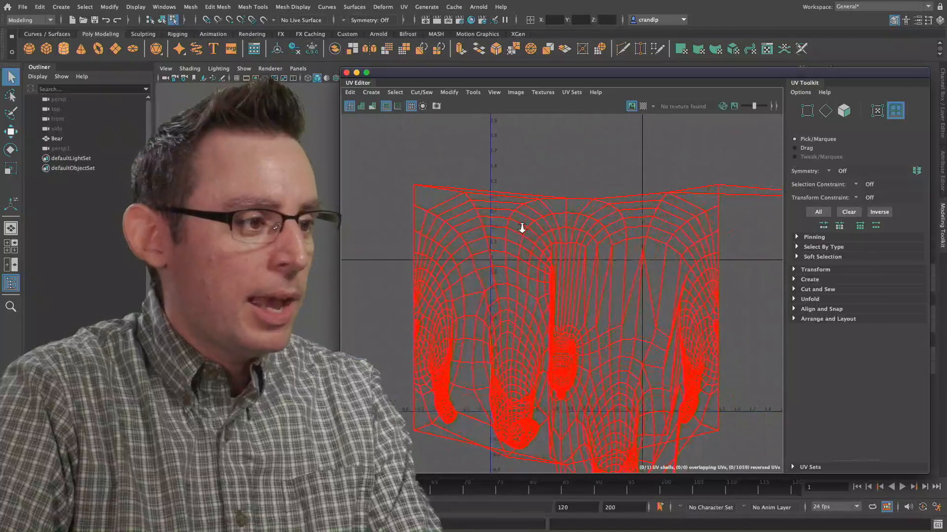
click(492, 188)
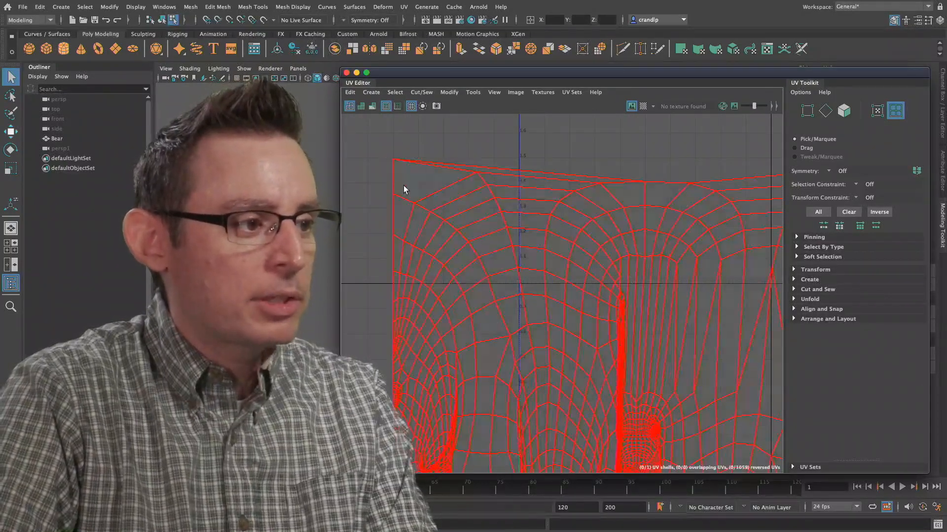
scroll(424, 190, down, 5)
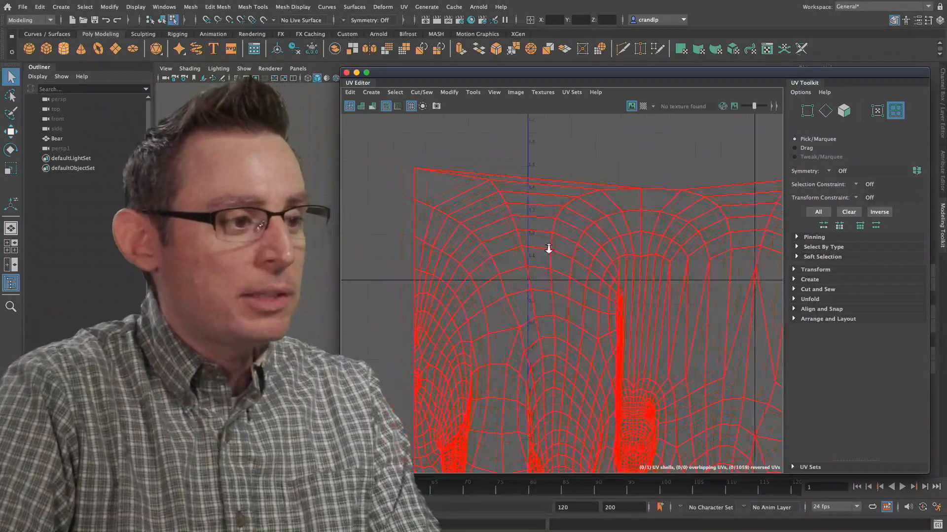
alt+middle_drag(479, 190, 441, 155)
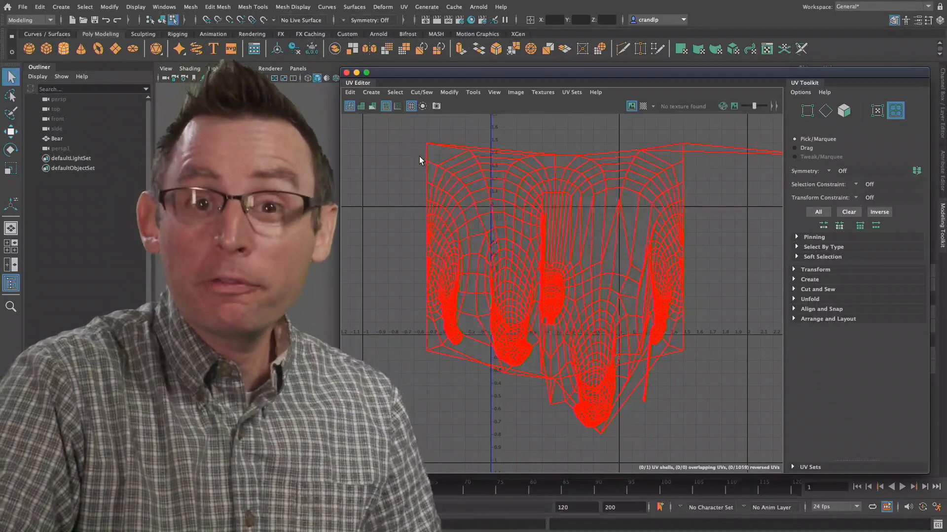
Return to UV selection mode and turn on shaded UV display, viewing the shading around the bear's head.
click(877, 112)
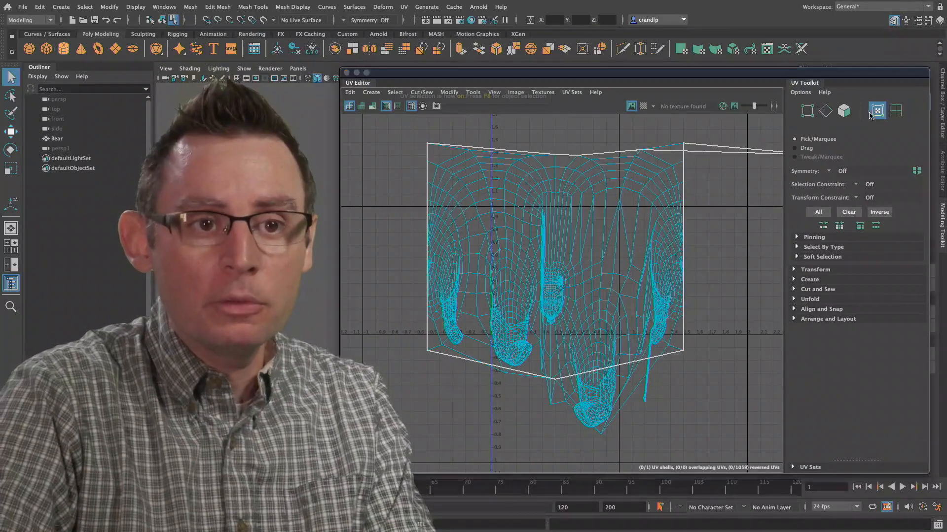
click(364, 108)
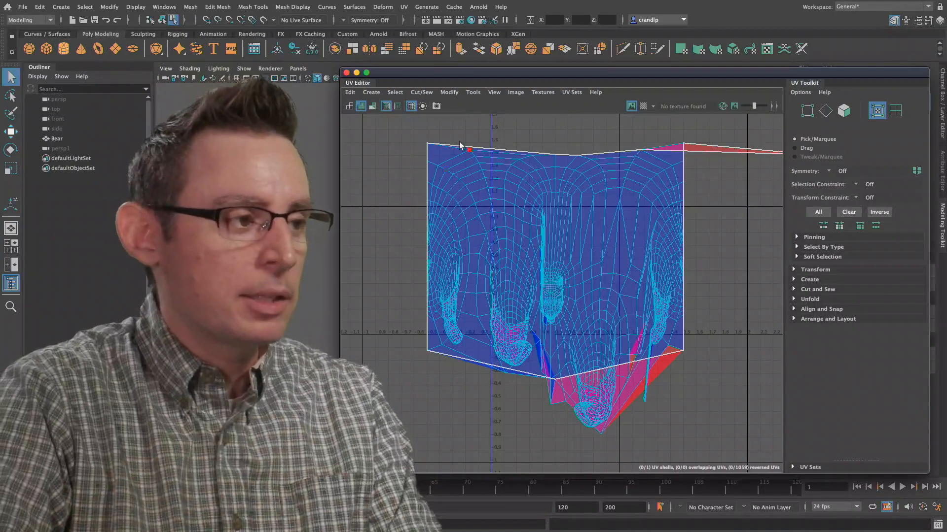
drag(460, 81, 763, 186)
alt+drag(479, 305, 420, 253)
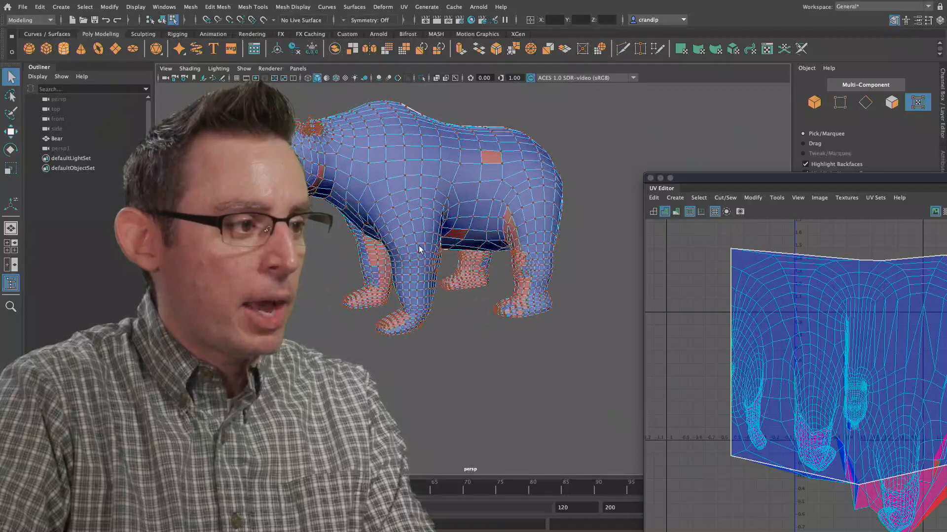
alt+middle_drag(420, 254, 510, 290)
alt+right_drag(466, 289, 560, 309)
alt+middle_drag(560, 309, 556, 360)
alt+drag(505, 333, 523, 344)
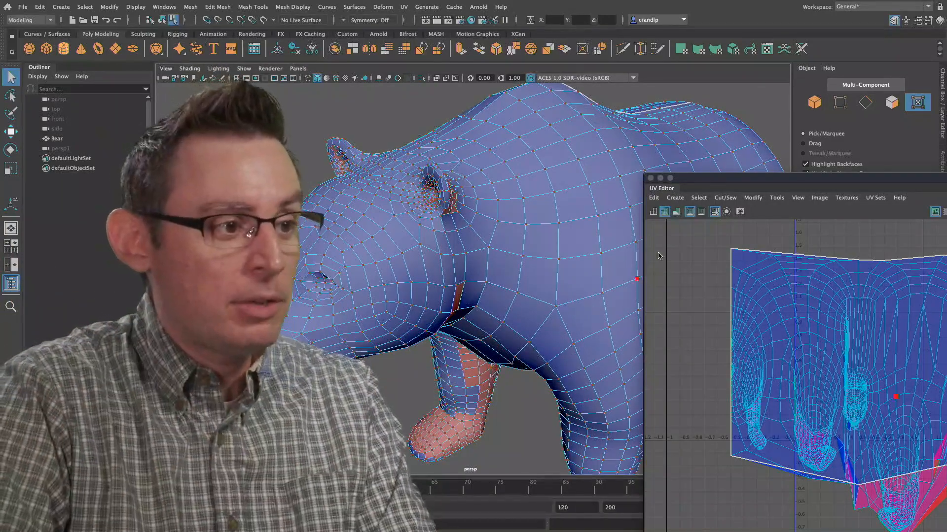
Toggle the UV distortion shading on and off, and toggle the texture borders repeatedly to compare them on the bear's body.
click(676, 211)
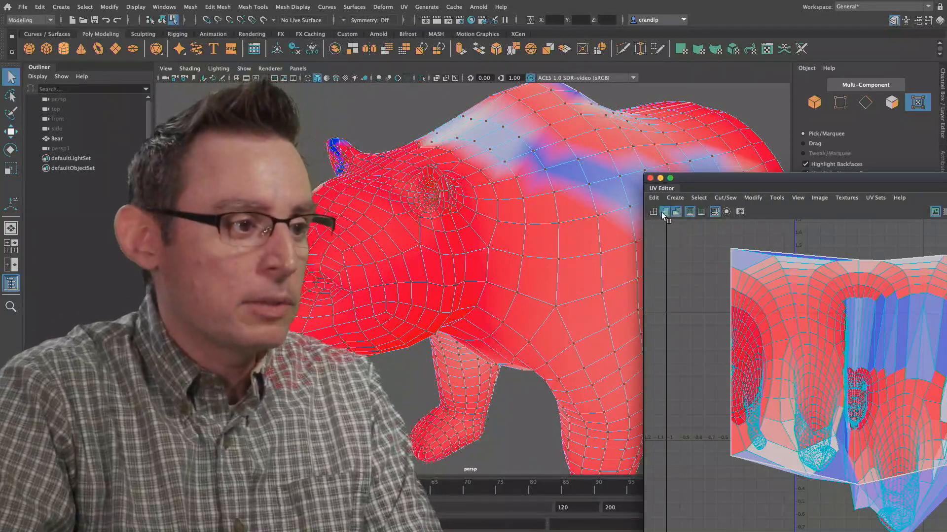
click(679, 212)
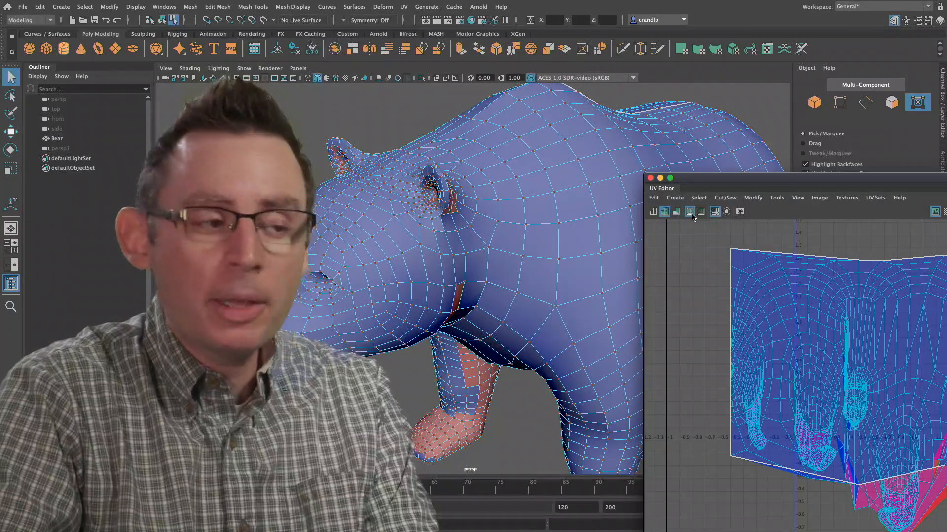
click(690, 212)
alt+drag(546, 162, 427, 243)
alt+middle_drag(427, 243, 498, 228)
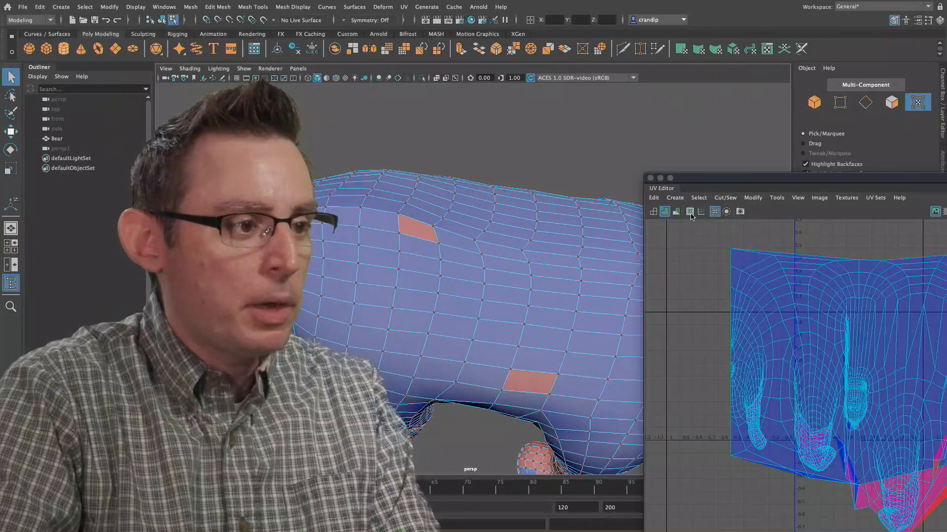
click(690, 214)
click(690, 214)
click(691, 214)
click(690, 214)
click(690, 213)
alt+drag(566, 221, 436, 202)
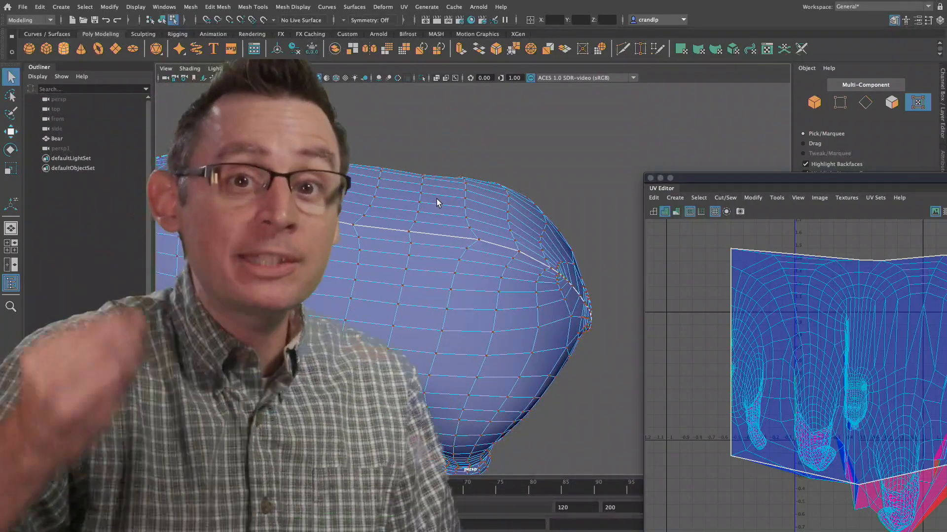
Turn on the shell border display and toggle the UV Editor's grid off and back on.
click(702, 215)
click(715, 213)
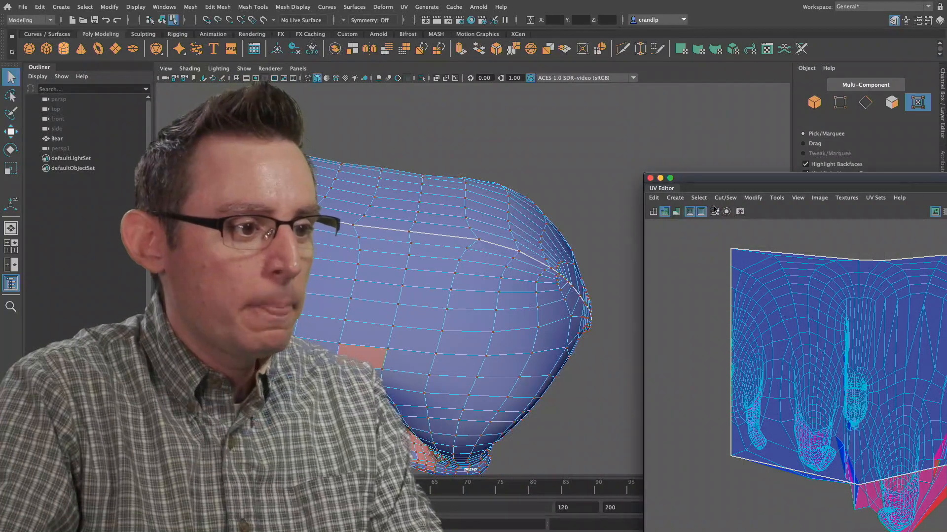
drag(731, 178, 507, 73)
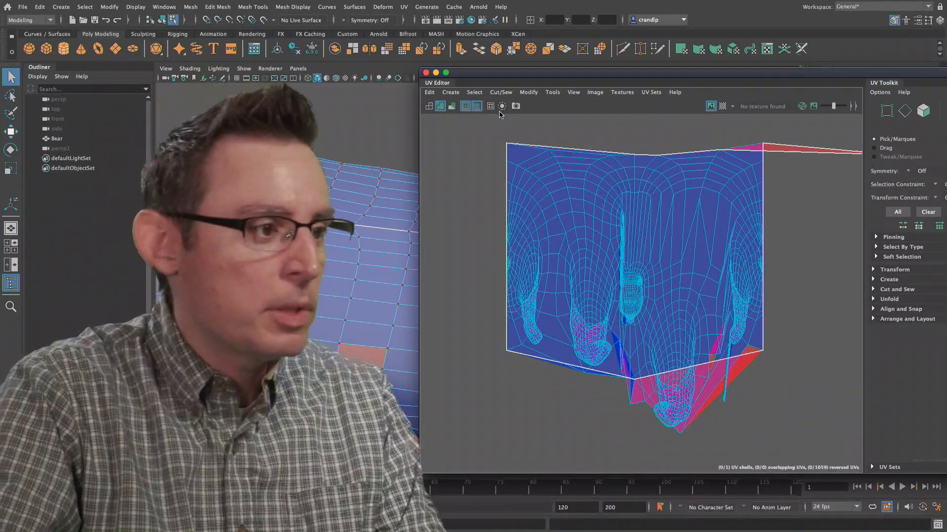
click(490, 106)
alt+middle_drag(485, 123, 548, 157)
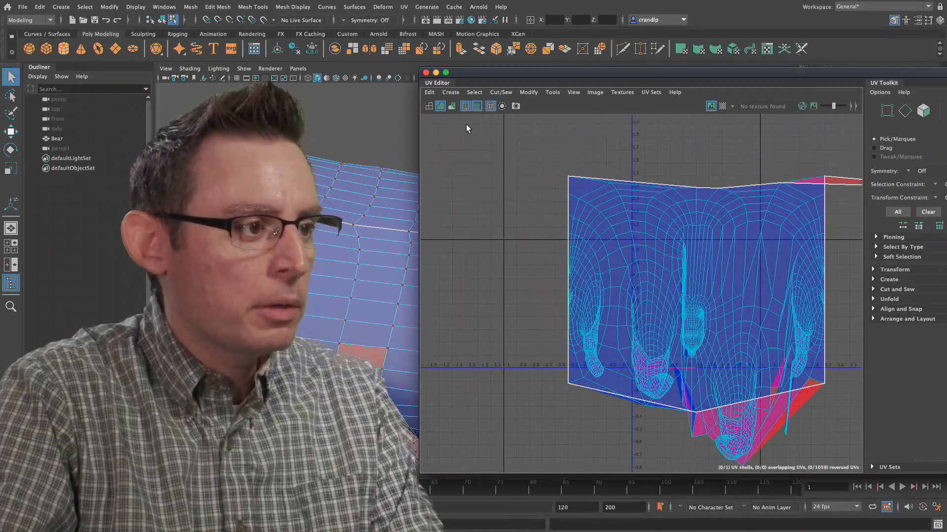
alt+middle_drag(571, 193, 573, 220)
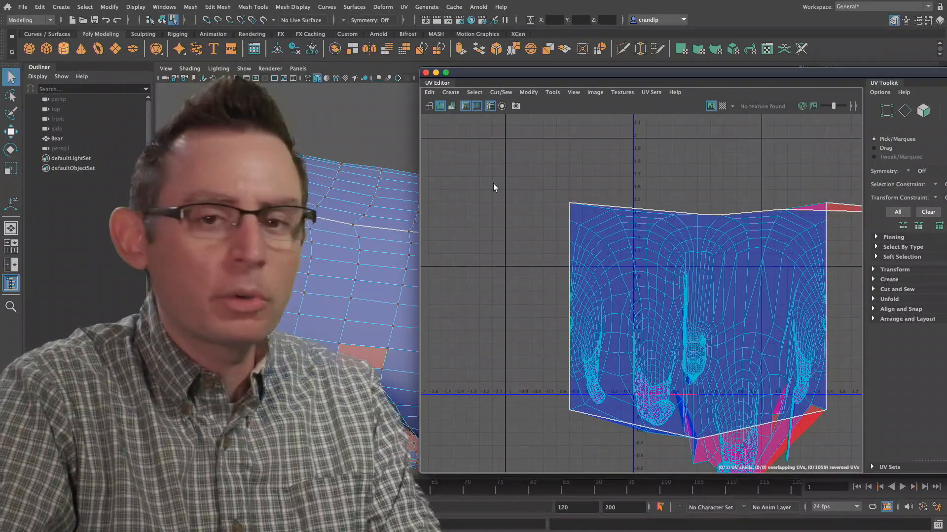
alt+middle_drag(648, 295, 616, 253)
alt+right_drag(617, 253, 579, 262)
alt+middle_drag(579, 262, 575, 252)
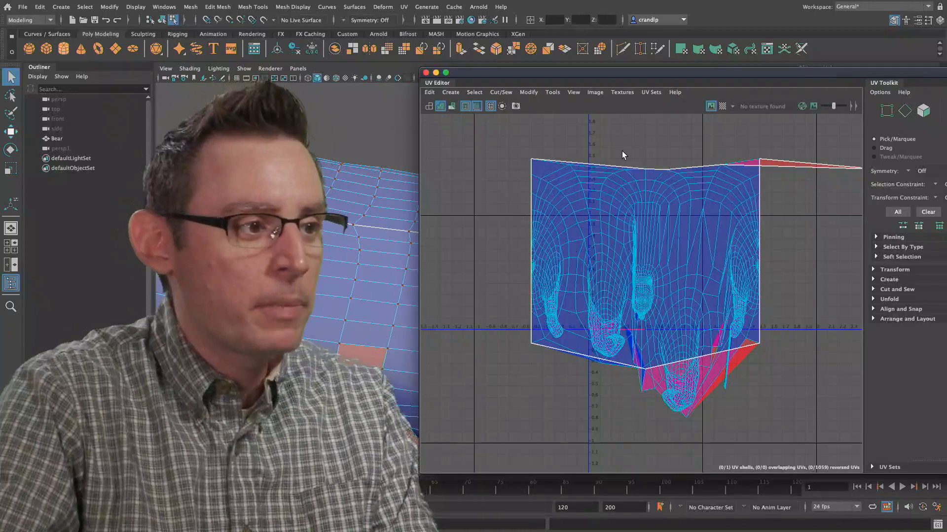
Reposition the UV Editor to reveal the bear's head and shoulder, and look through the available UV mapping projections.
drag(634, 78, 536, 95)
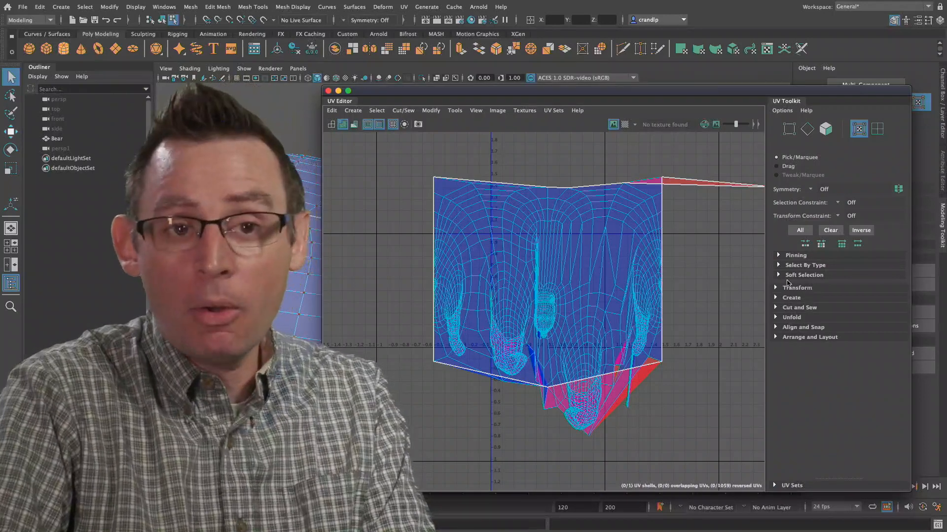
drag(443, 96, 536, 112)
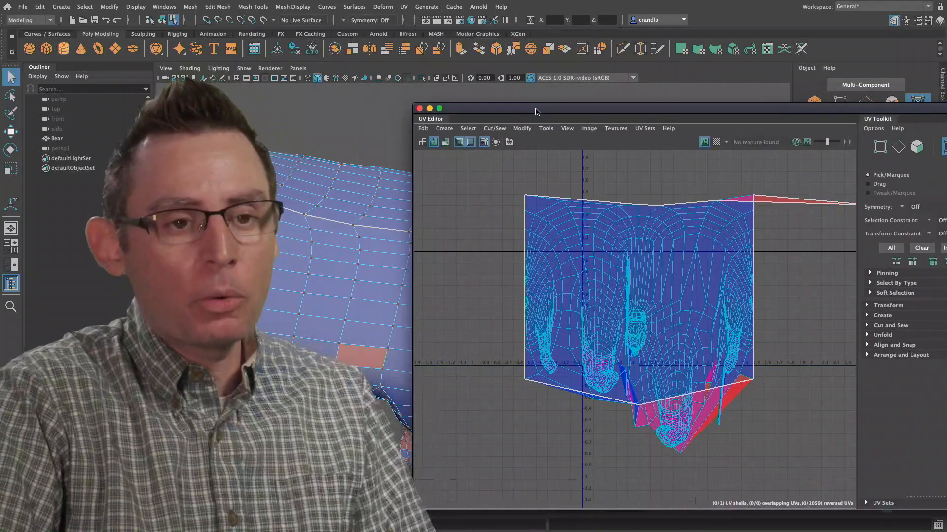
alt+drag(360, 185, 402, 193)
alt+right_drag(402, 193, 296, 197)
alt+drag(296, 198, 266, 203)
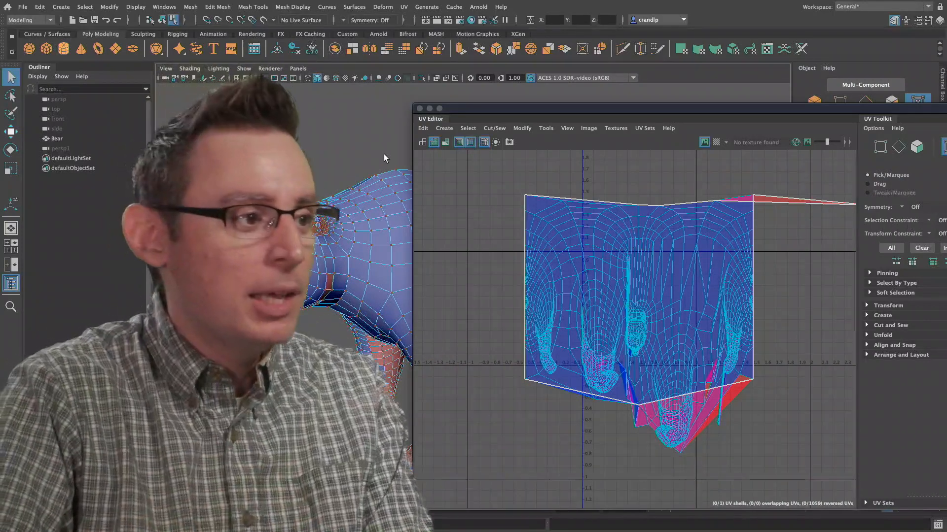
click(444, 128)
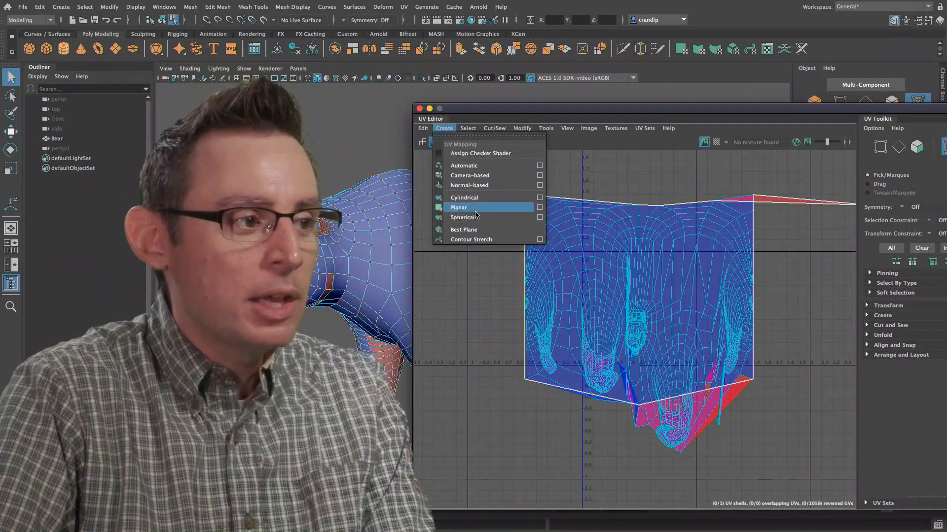
click(501, 316)
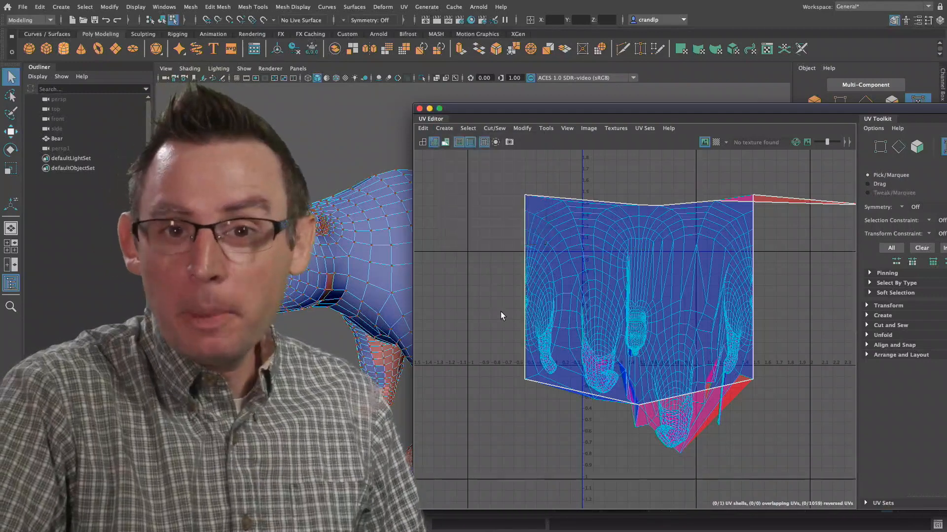